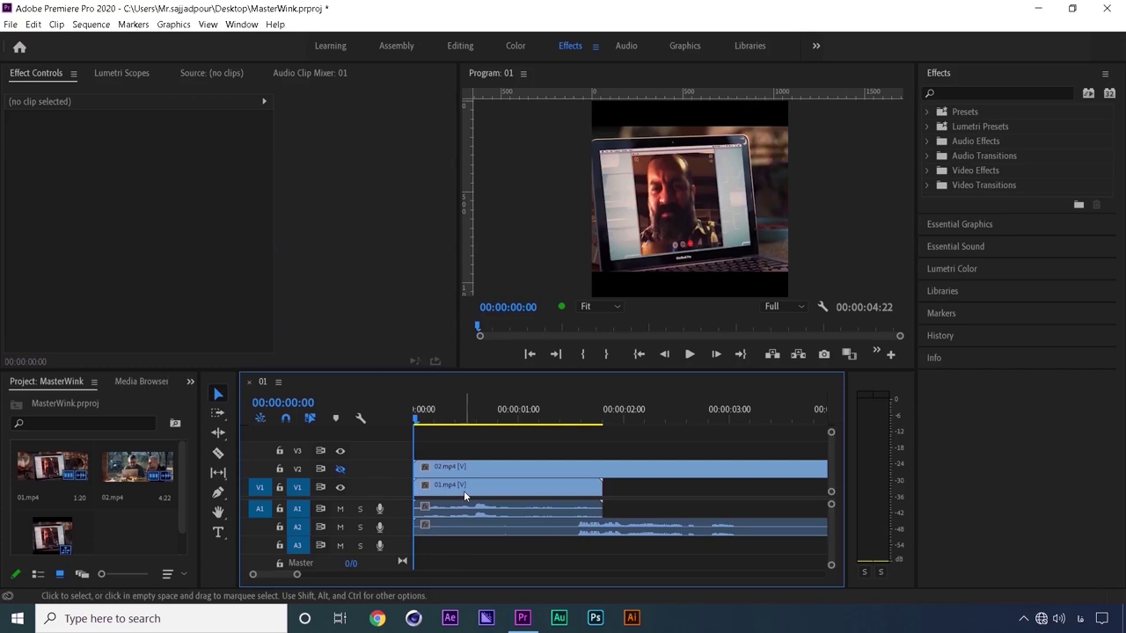
Set the 01.mp4 clip's scale to 68 and its vertical position to 270
left_click(463, 491)
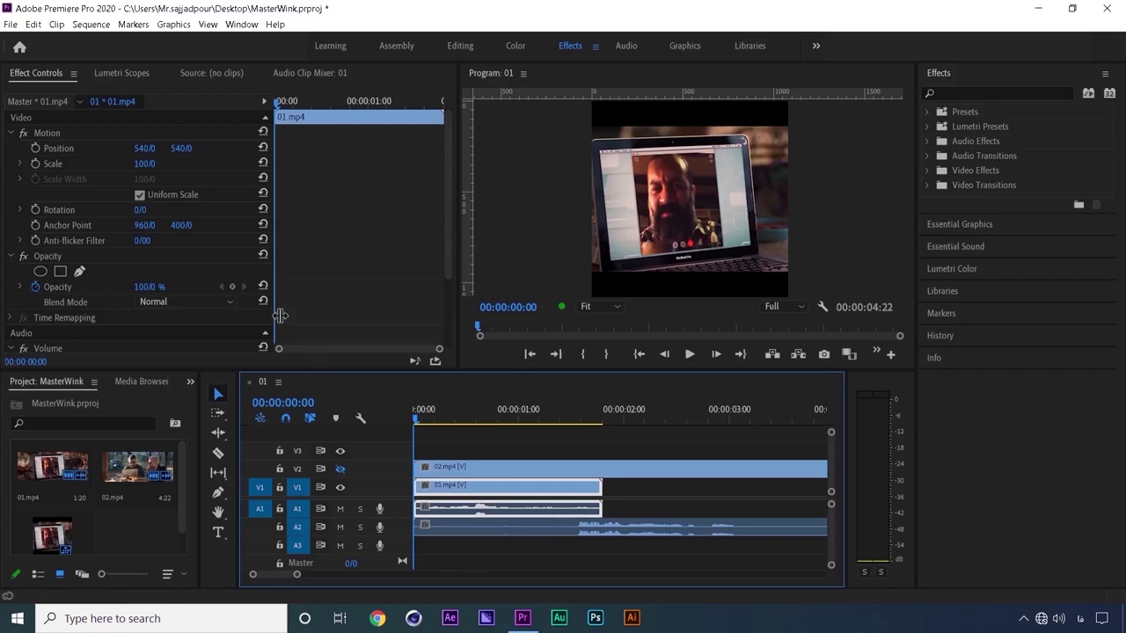
left_click(152, 168)
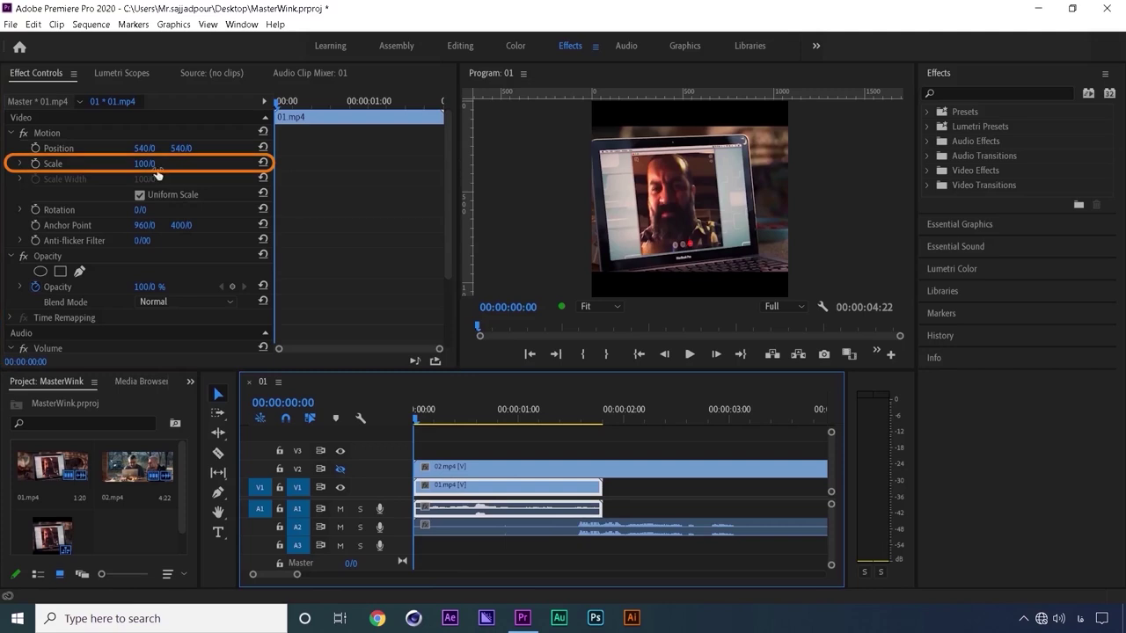
left_click(144, 163)
type("68")
key("Return")
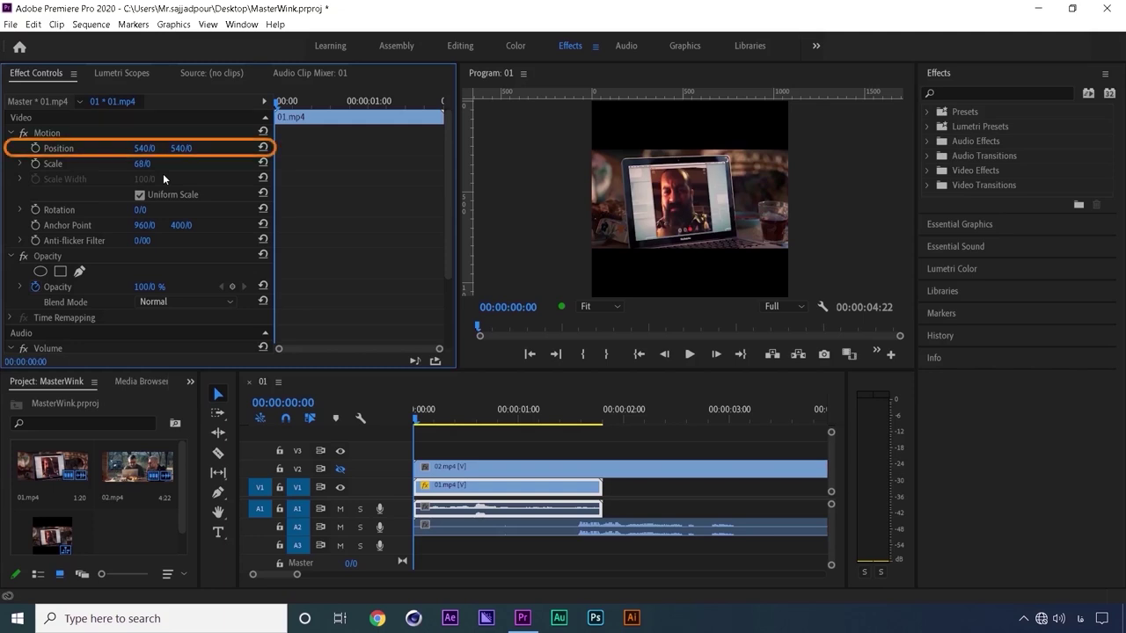
left_click(181, 148)
type("270")
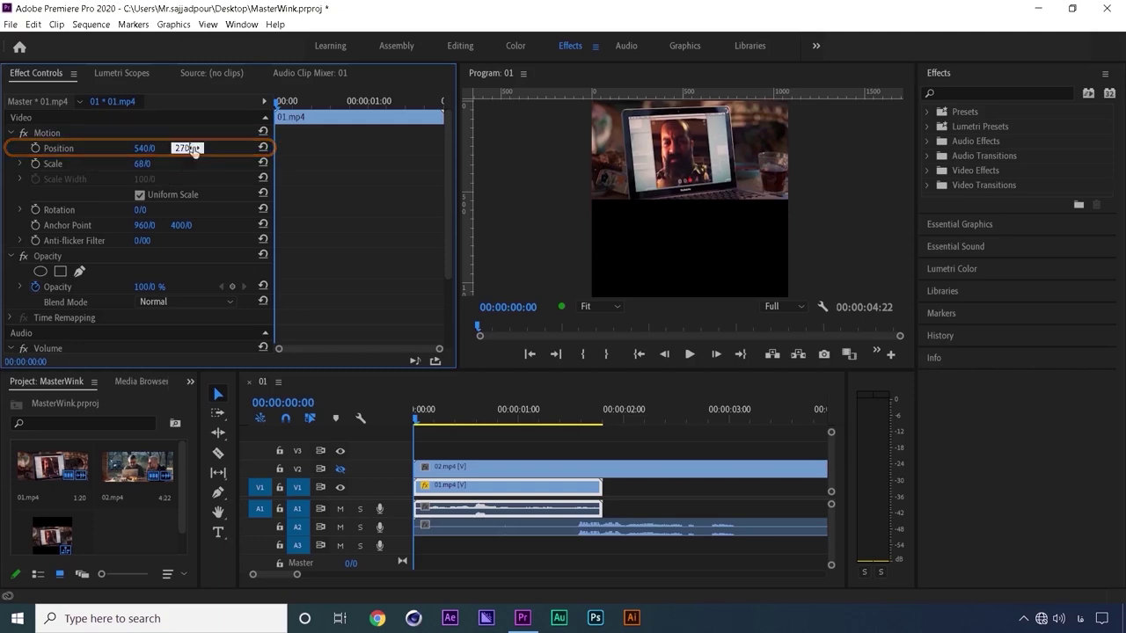
key("Return")
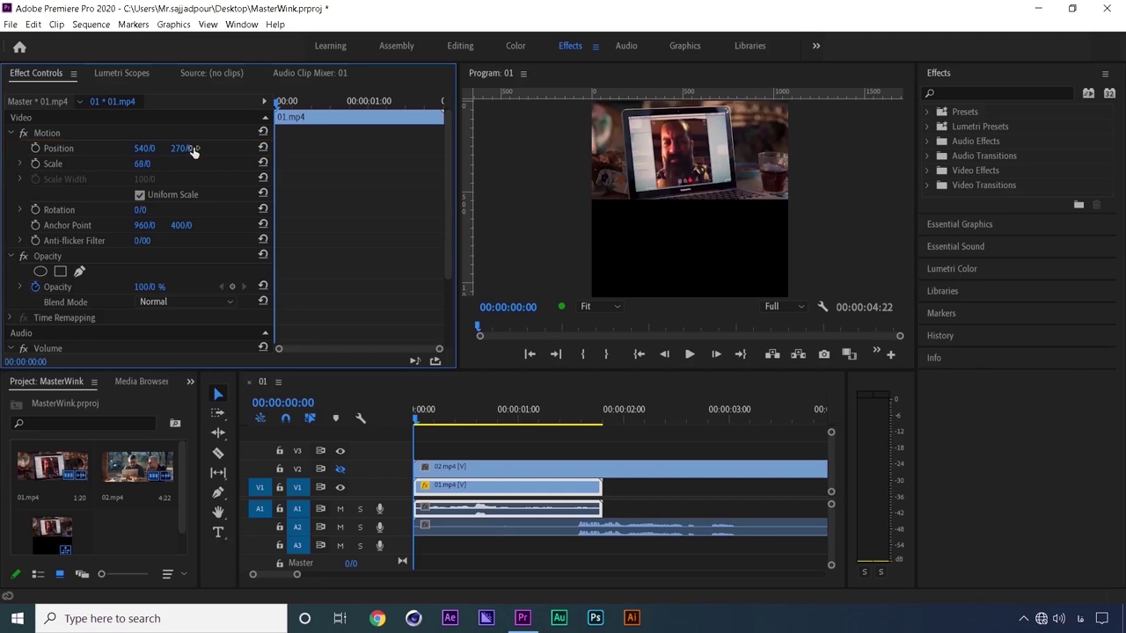
Turn on the output of video track V2 and set its 02.mp4 clip's scale to 68
left_click(341, 469)
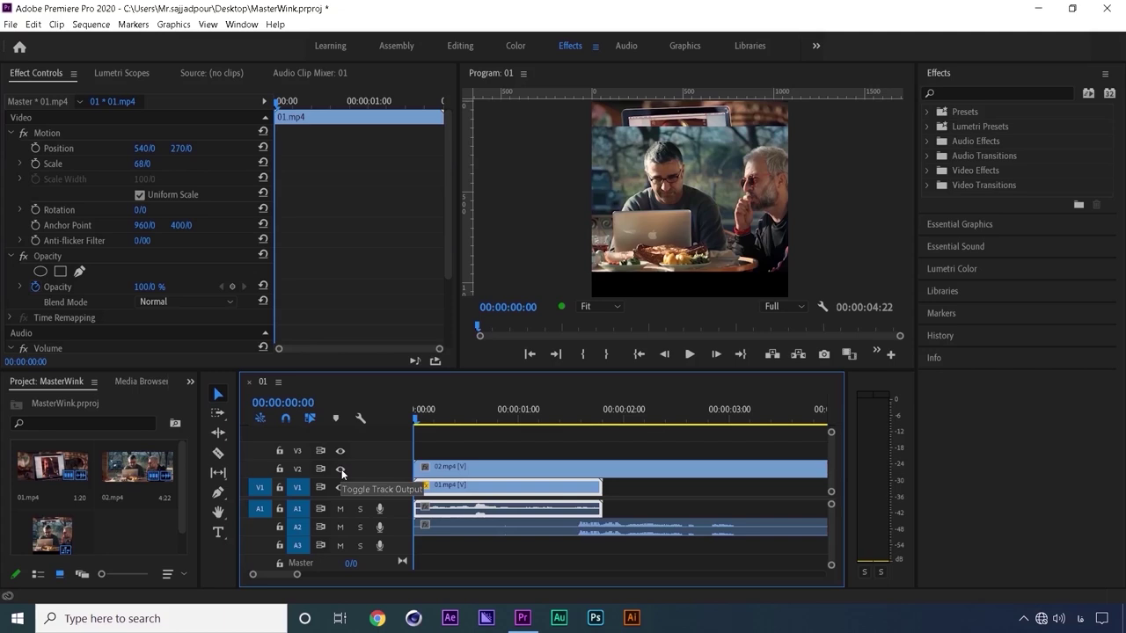
left_click(428, 469)
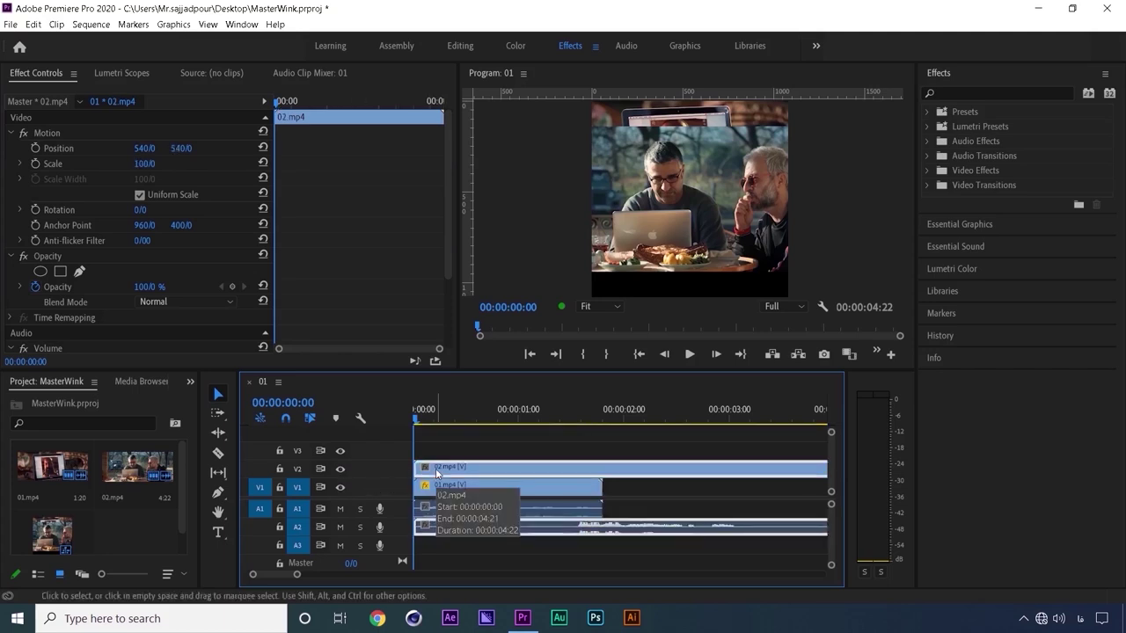
left_click(143, 164)
type("68")
key("Return")
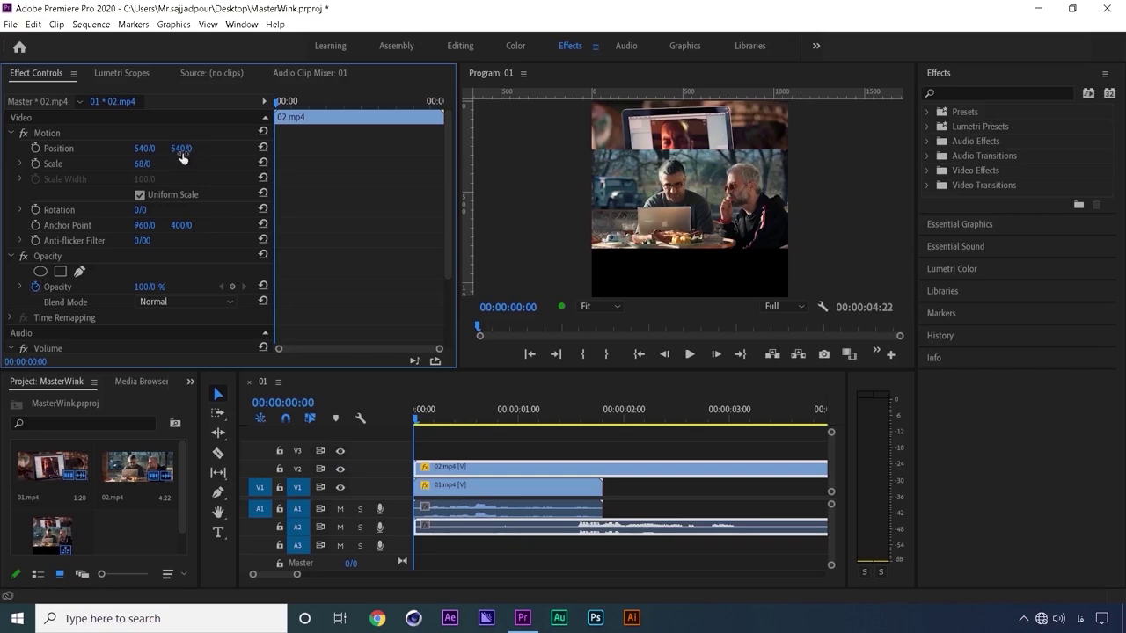
Set the 02.mp4 clip's vertical position to 820
left_click(182, 148)
type("820")
key("Return")
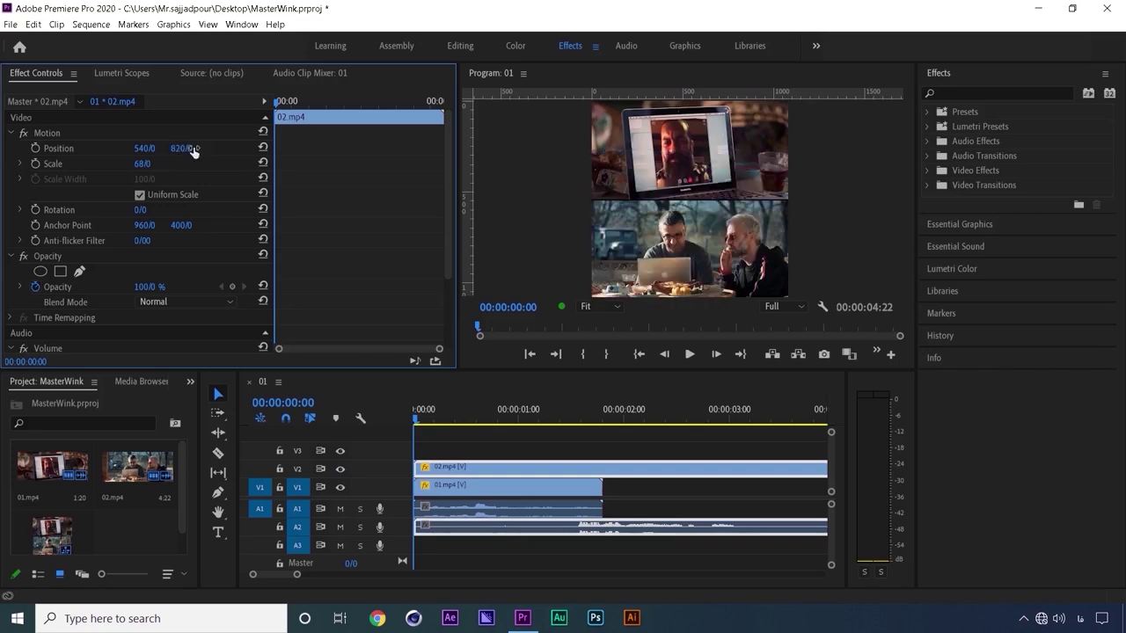
Move 02.mp4 to start at 00:00:01:20, where 01.mp4 ends, and duplicate its video onto track V3
left_click_drag(417, 422, 605, 443)
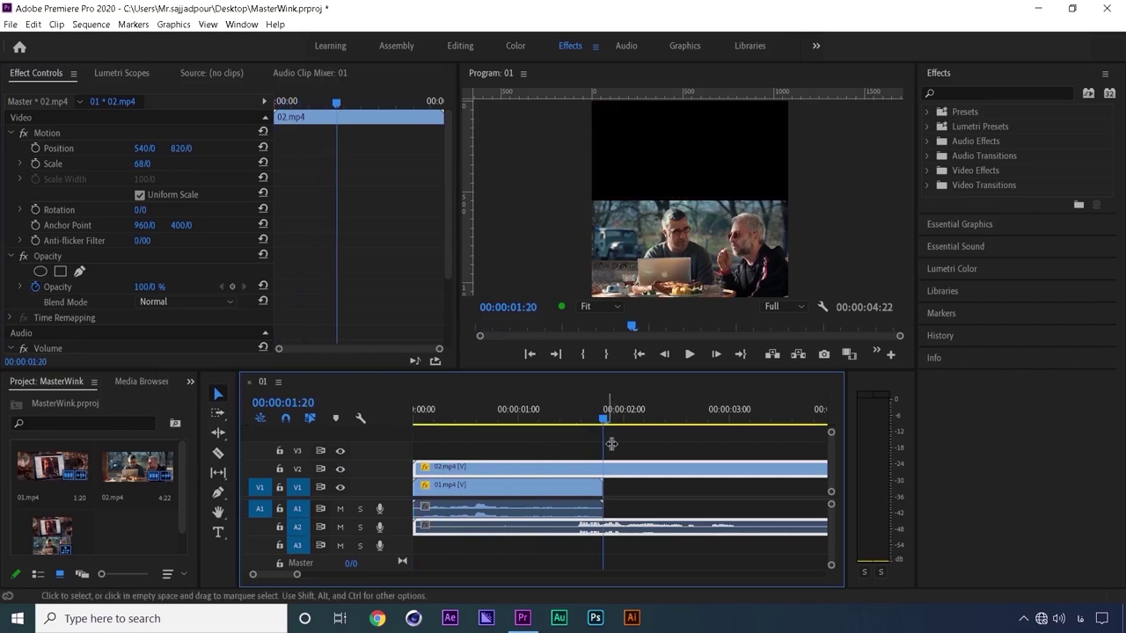
left_click_drag(442, 473, 620, 458)
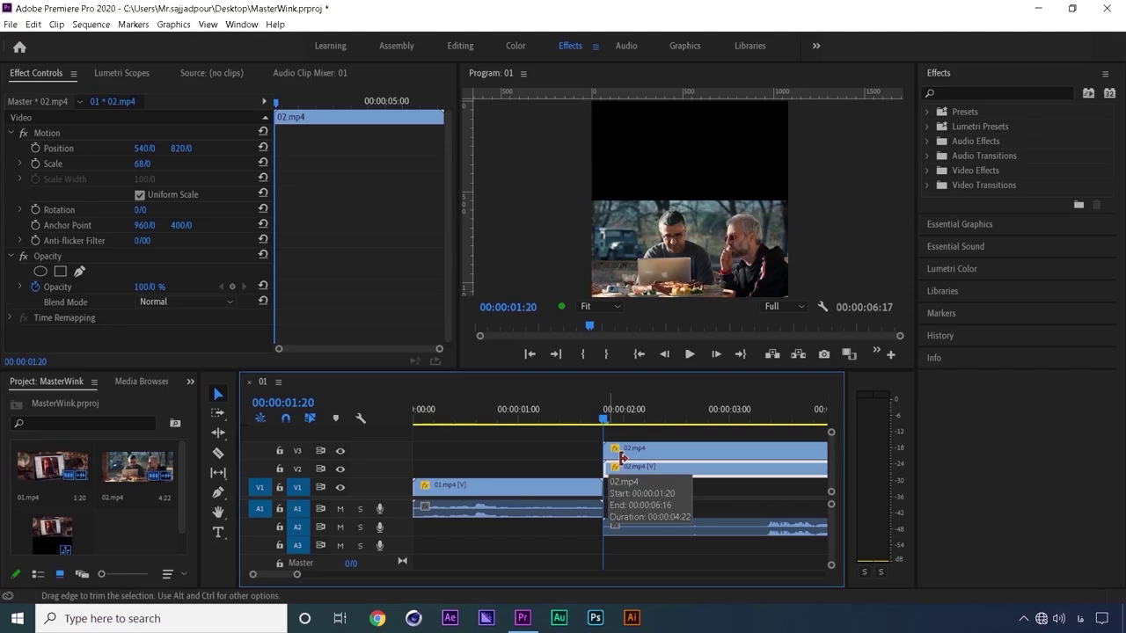
Freeze the 02.mp4 copy on V3 with Frame Hold Options at source timecode 00:00:00:00
right_click(618, 456)
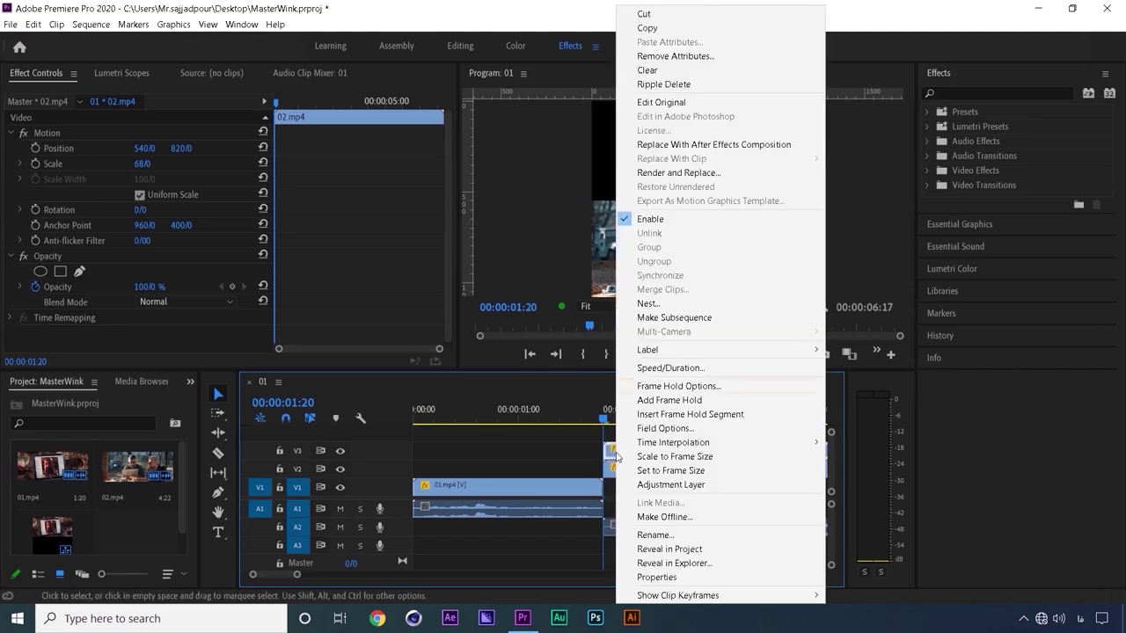
left_click(654, 387)
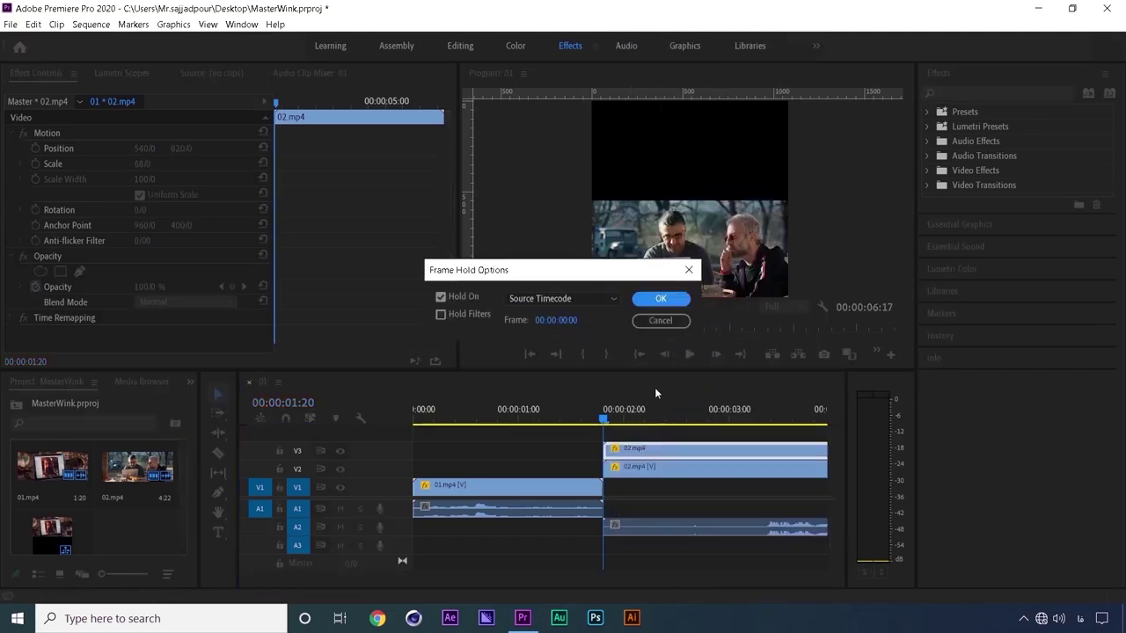
key("Return")
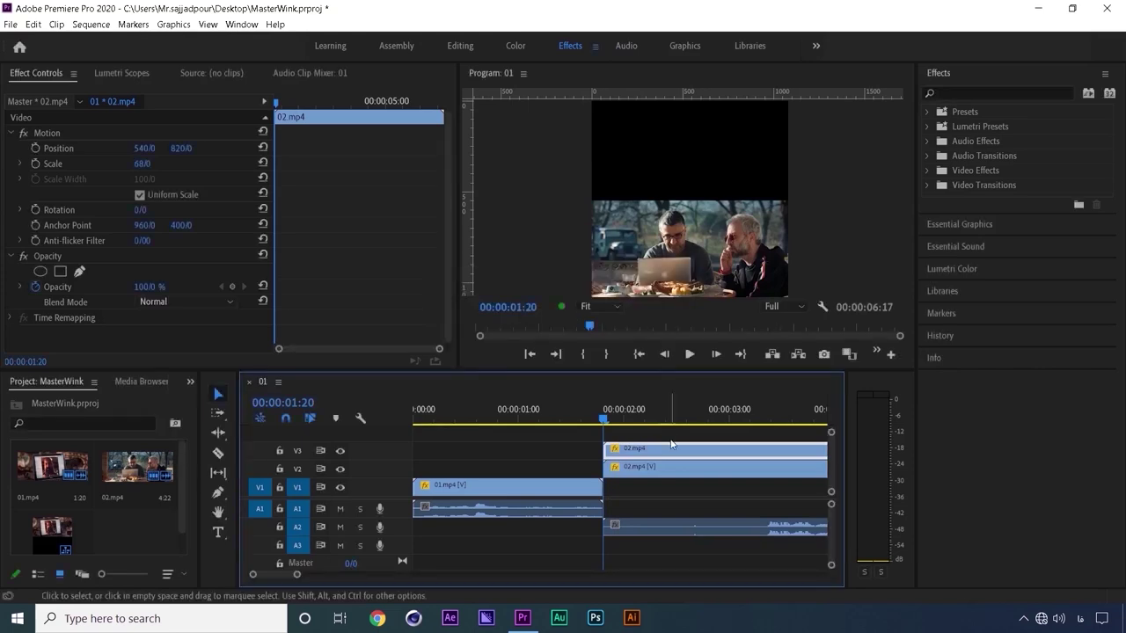
Move the frozen 02.mp4 copy to the sequence start and cut off everything after 00:00:01:20
left_click_drag(674, 456, 457, 459)
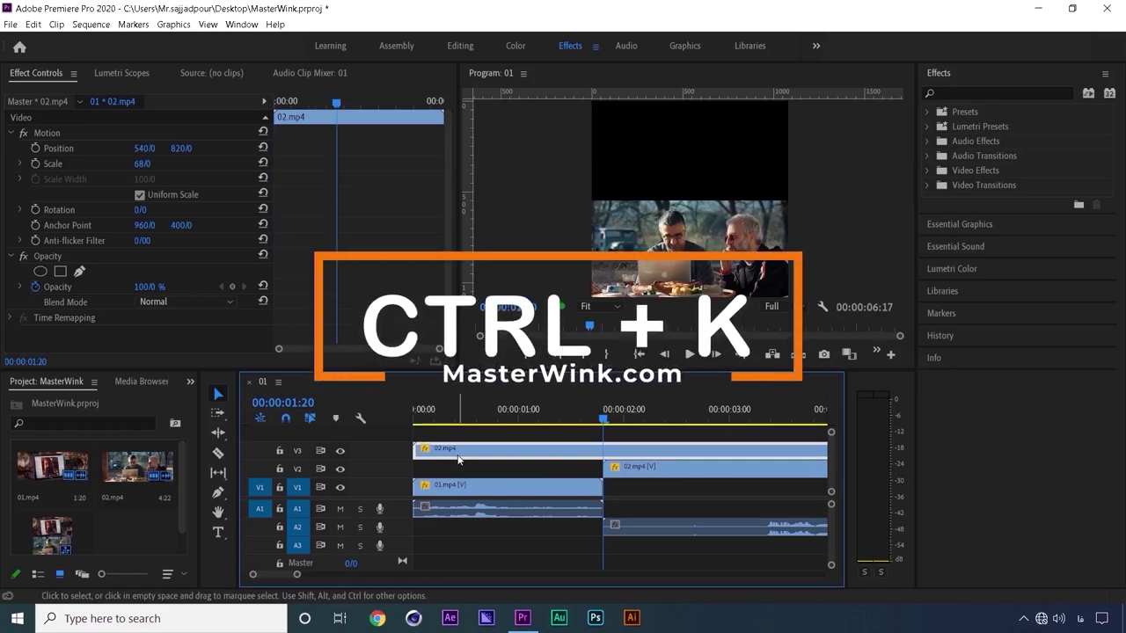
key("ctrl+k")
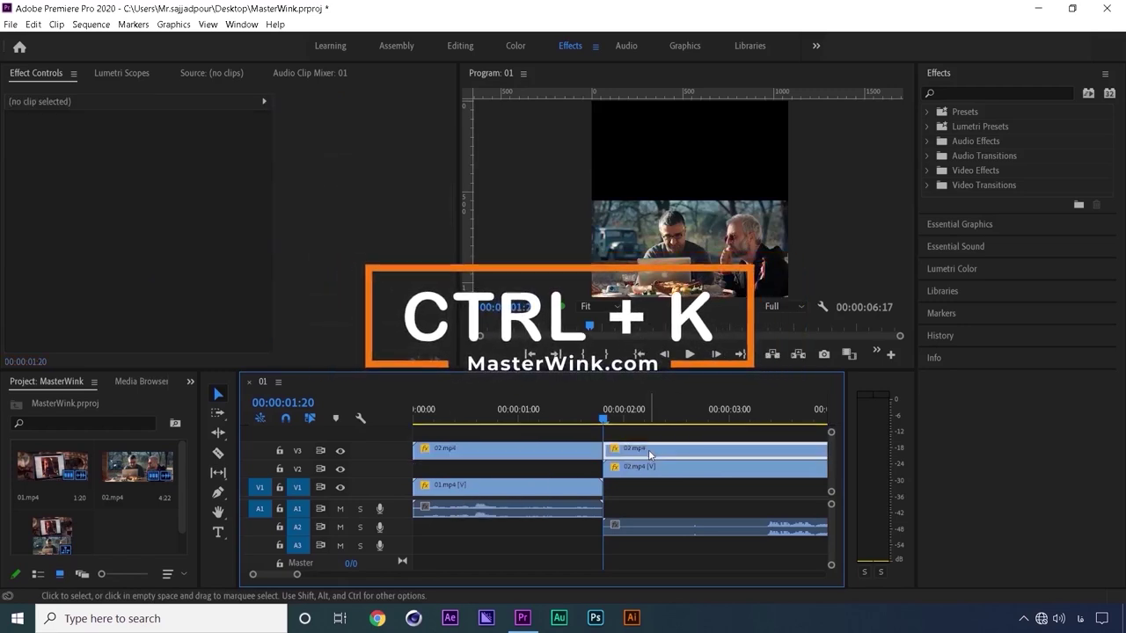
key("Delete")
Move the trimmed 02.mp4 still down to track V2, directly before the moving 02.mp4 clip
left_click(541, 449)
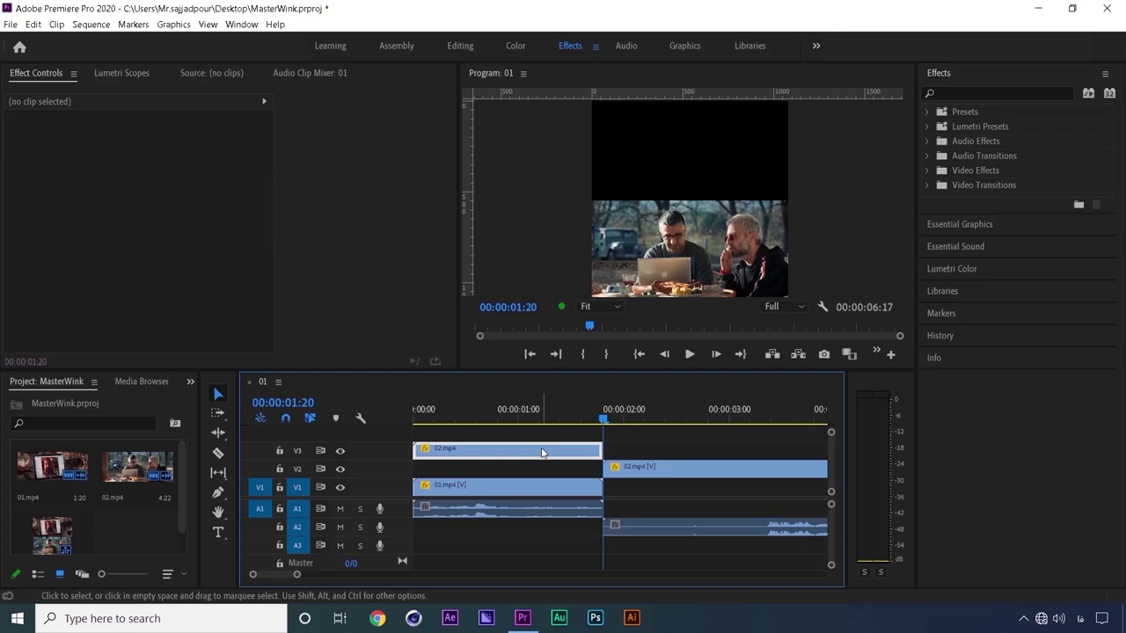
left_click_drag(541, 452, 542, 467)
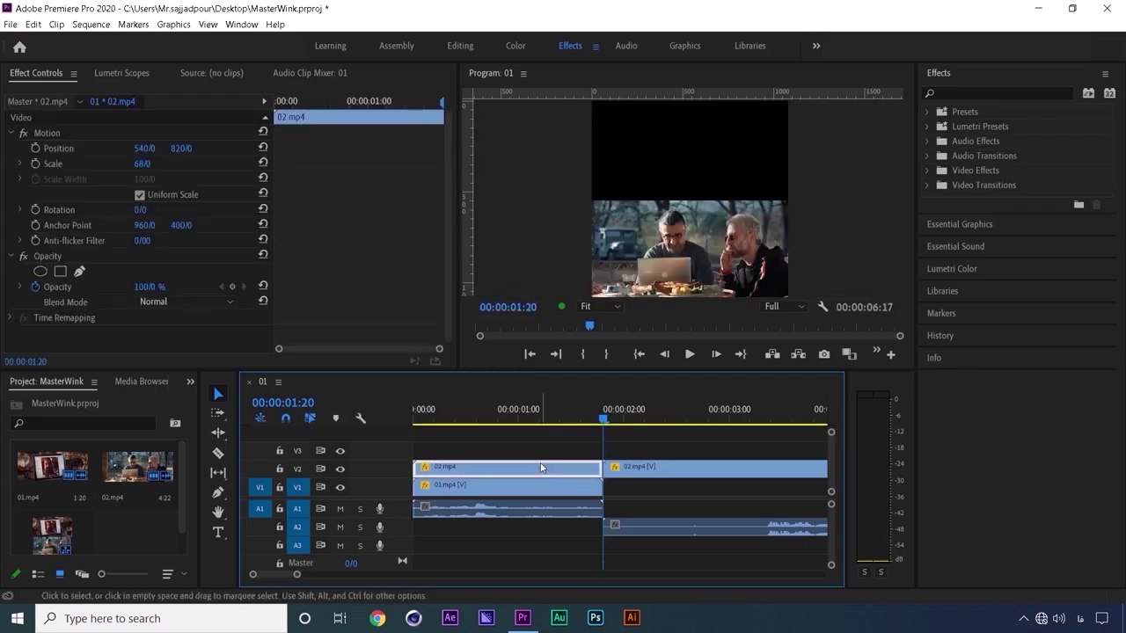
left_click(540, 451)
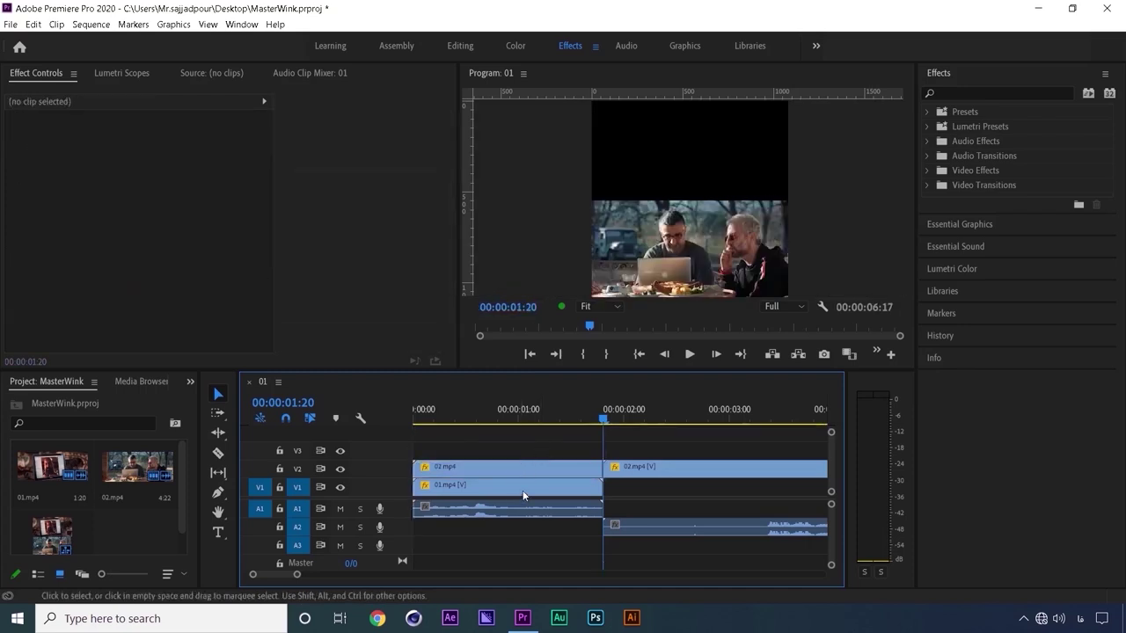
Duplicate the 01.mp4 clip with its audio on the same tracks, starting at 00:00:02:00
left_click(523, 495)
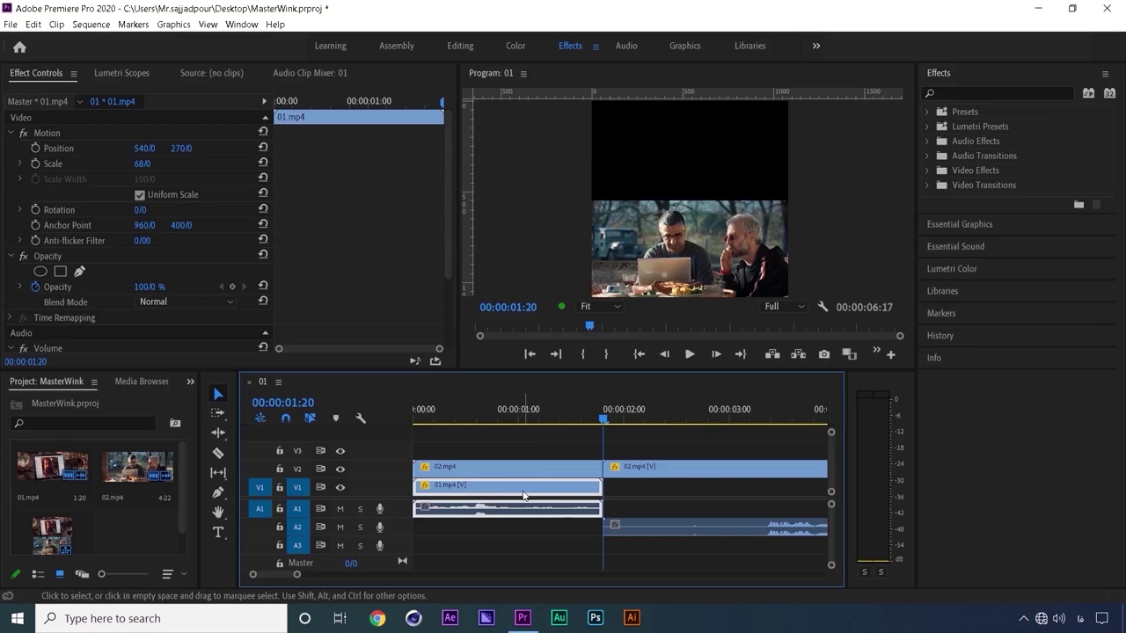
left_click_drag(524, 495, 732, 495)
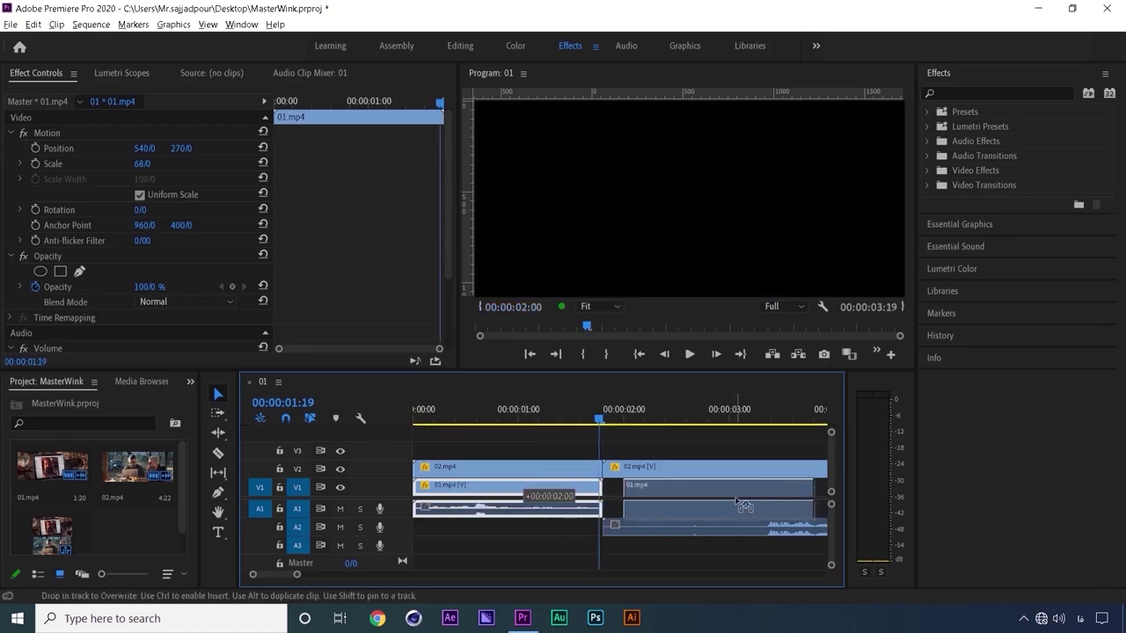
Place the playhead on the 01.mp4 copy's last frame at 00:00:03:19 and apply Frame Hold Options to the copy
left_click(807, 423)
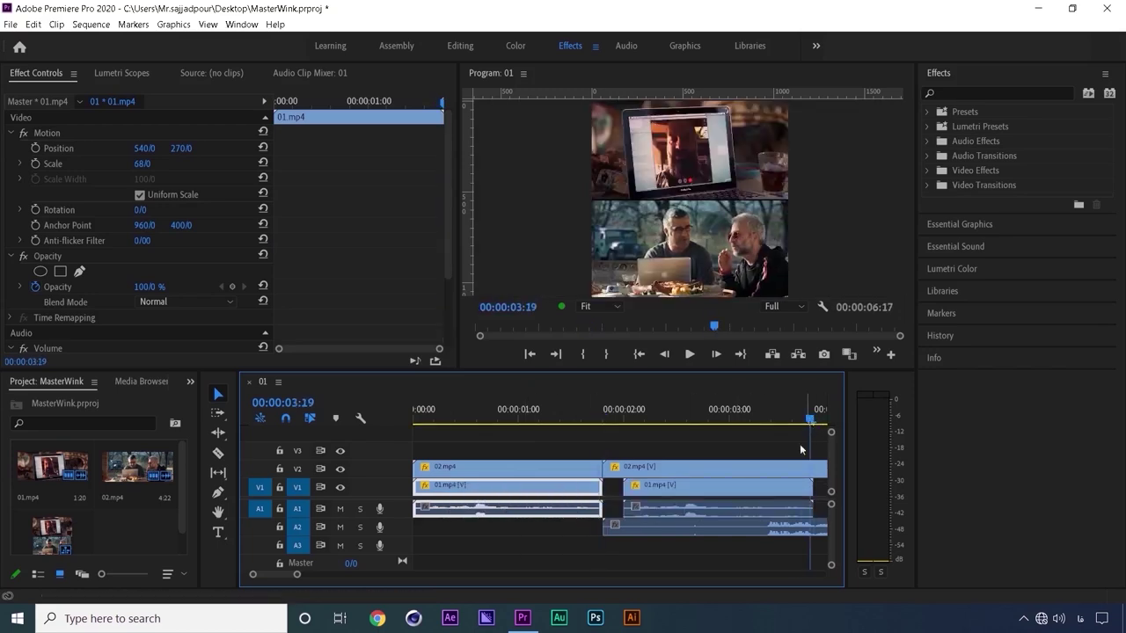
right_click(784, 497)
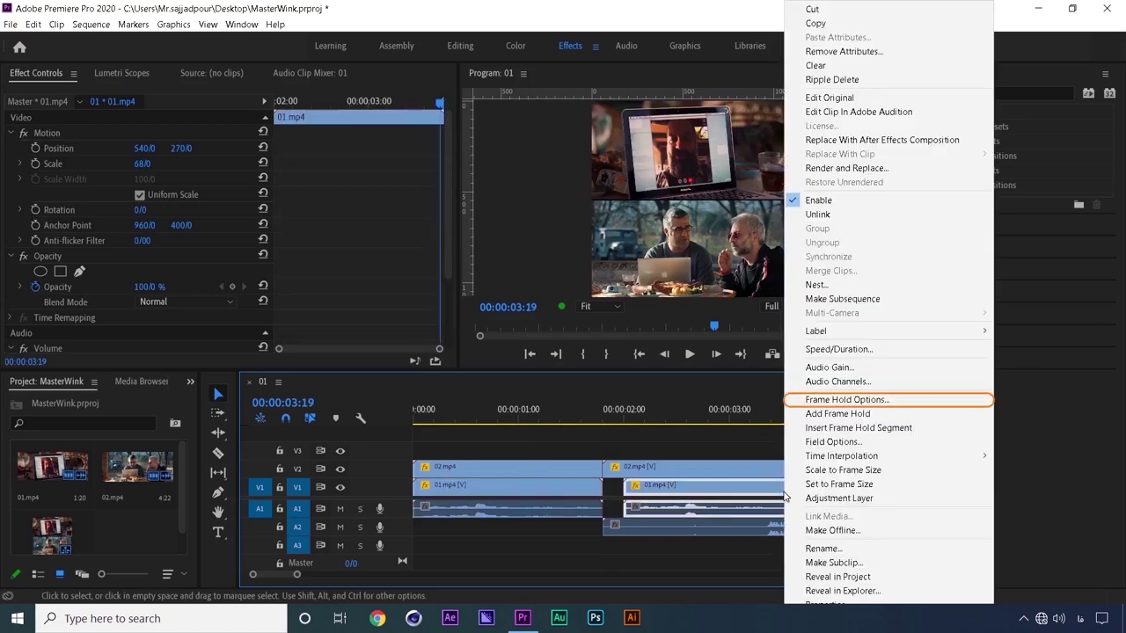
left_click(825, 400)
key("Return")
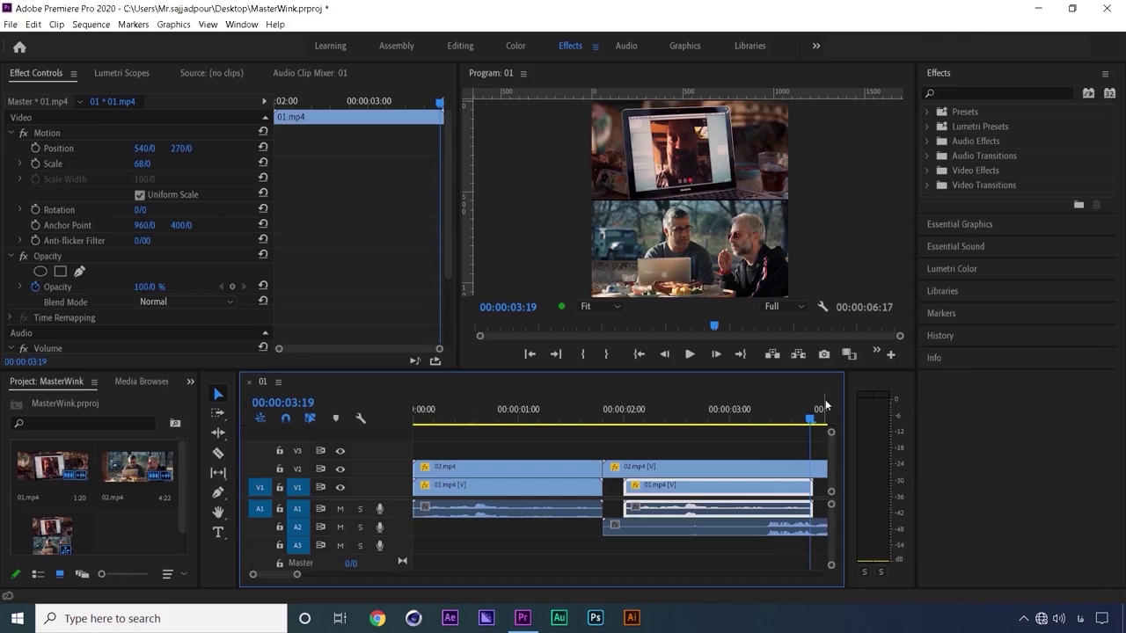
Unlink the 01.mp4 copy's video from its audio and delete the copy's audio
left_click(820, 489)
right_click(651, 490)
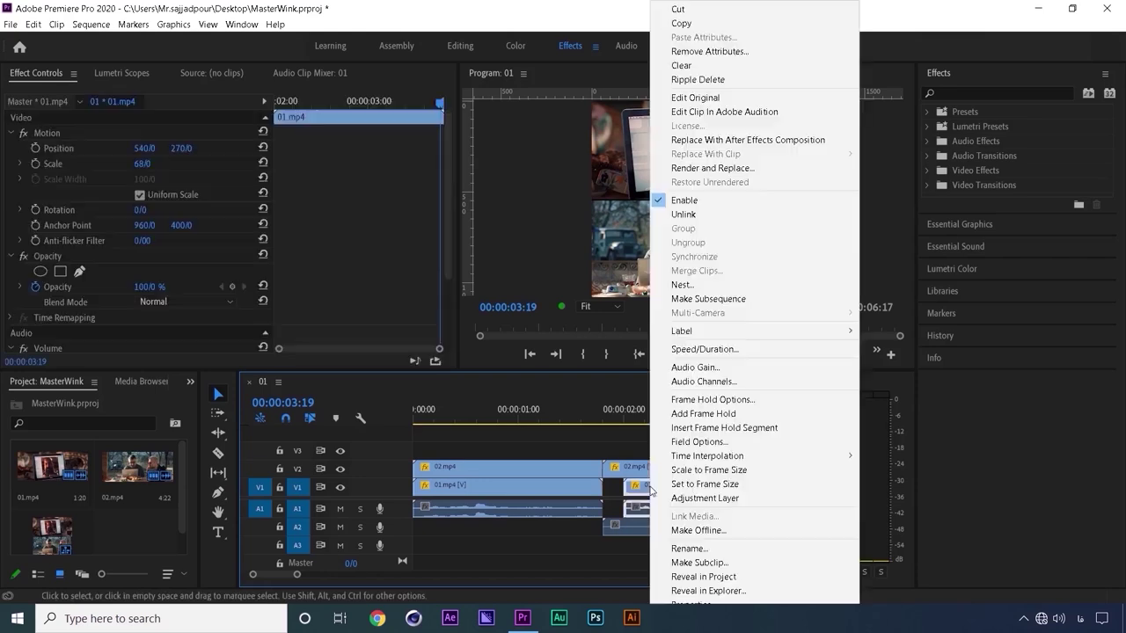
left_click(682, 214)
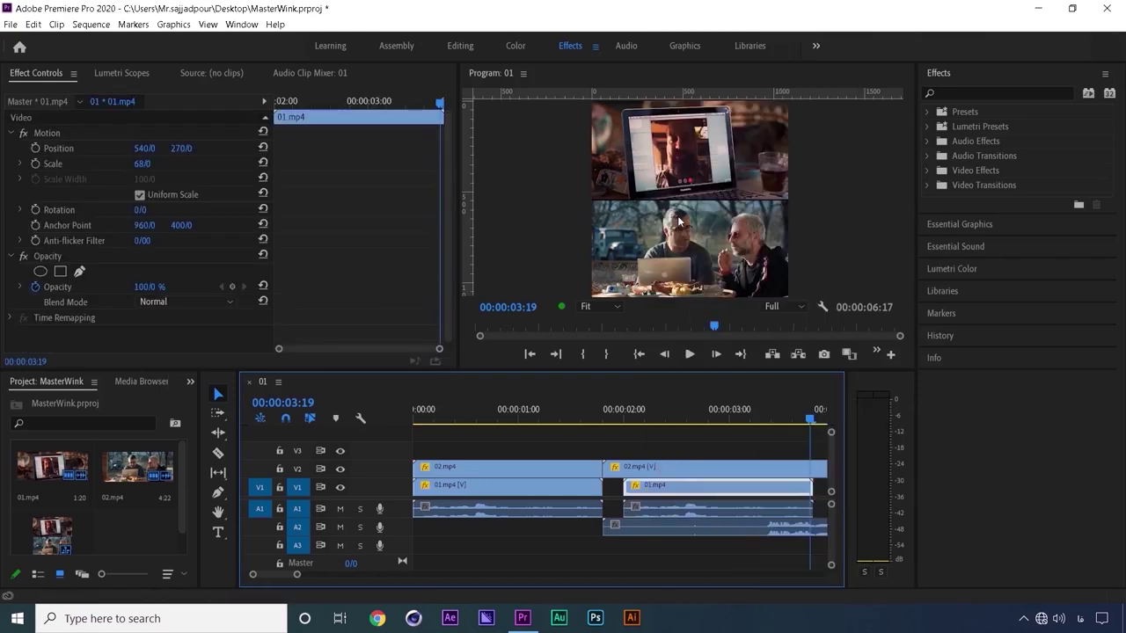
left_click(670, 508)
key("Delete")
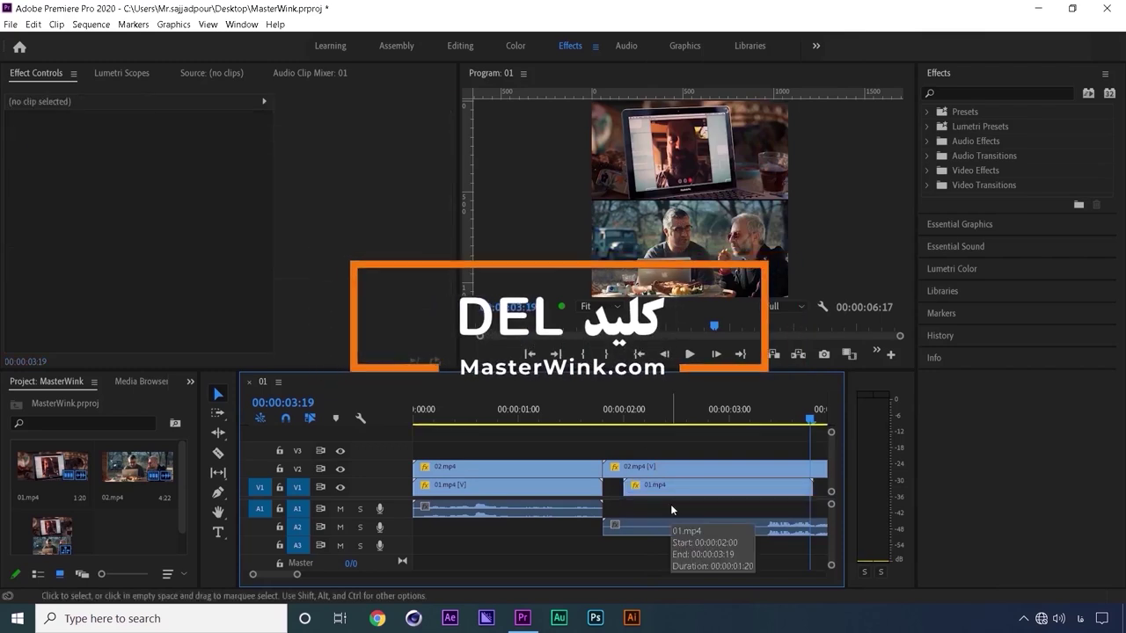
Hold the video-only 01.mp4 copy on source timecode 00:00:01:19 using Frame Hold Options
right_click(673, 485)
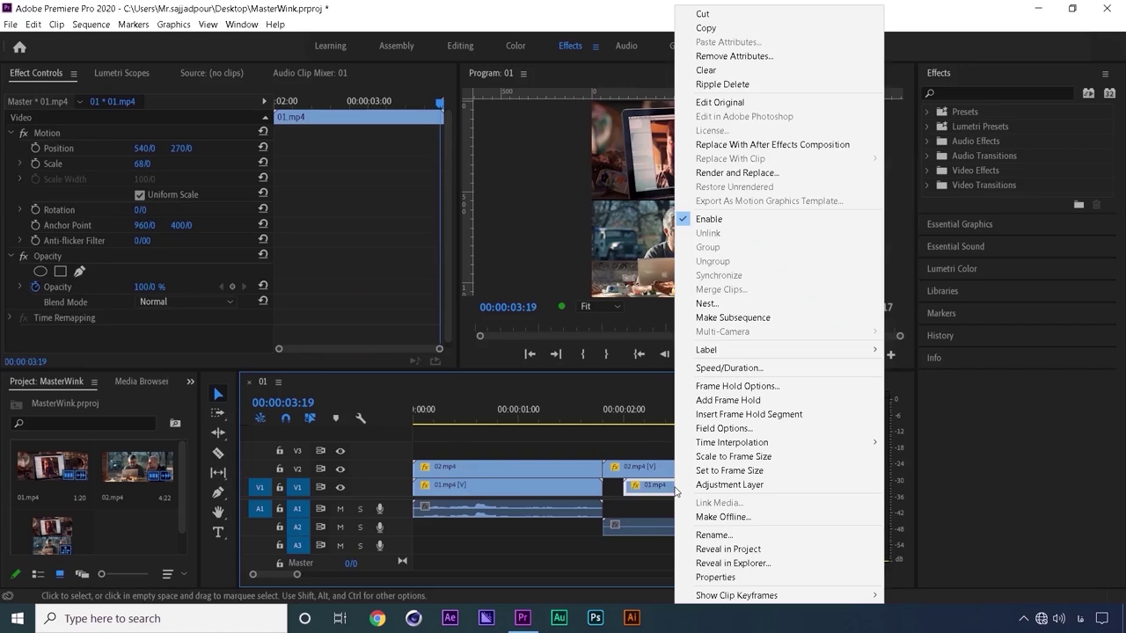
left_click(714, 386)
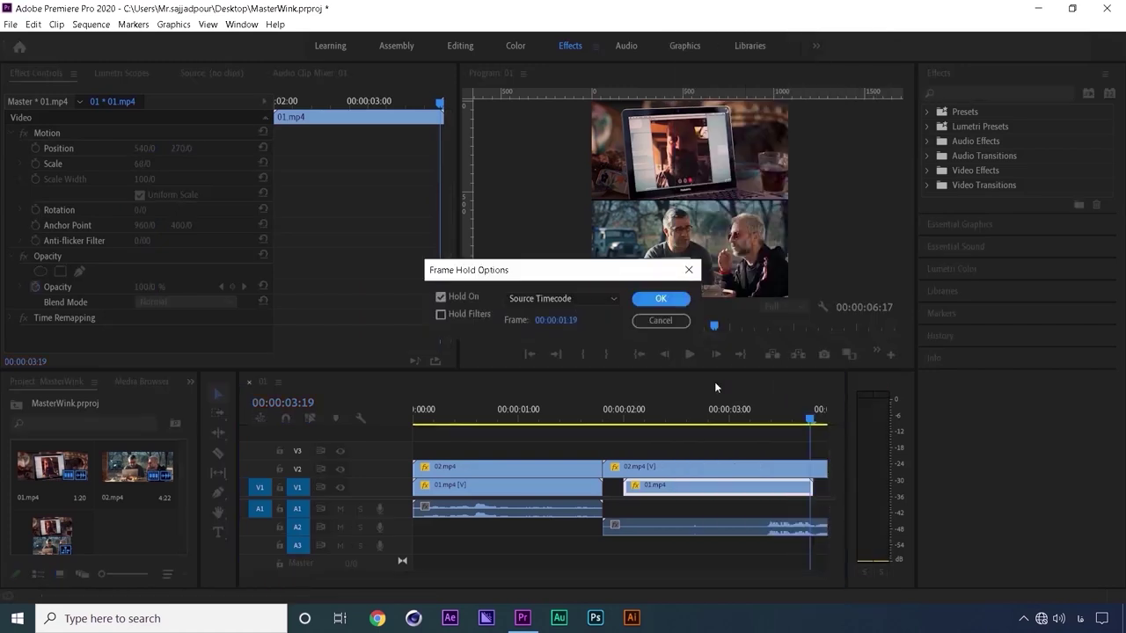
key("Return")
Butt the frozen 01.mp4 copy against the original at 00:00:01:20 and duplicate it to fill V1 up to the end of 02.mp4
key("minus")
left_click_drag(573, 490, 561, 493)
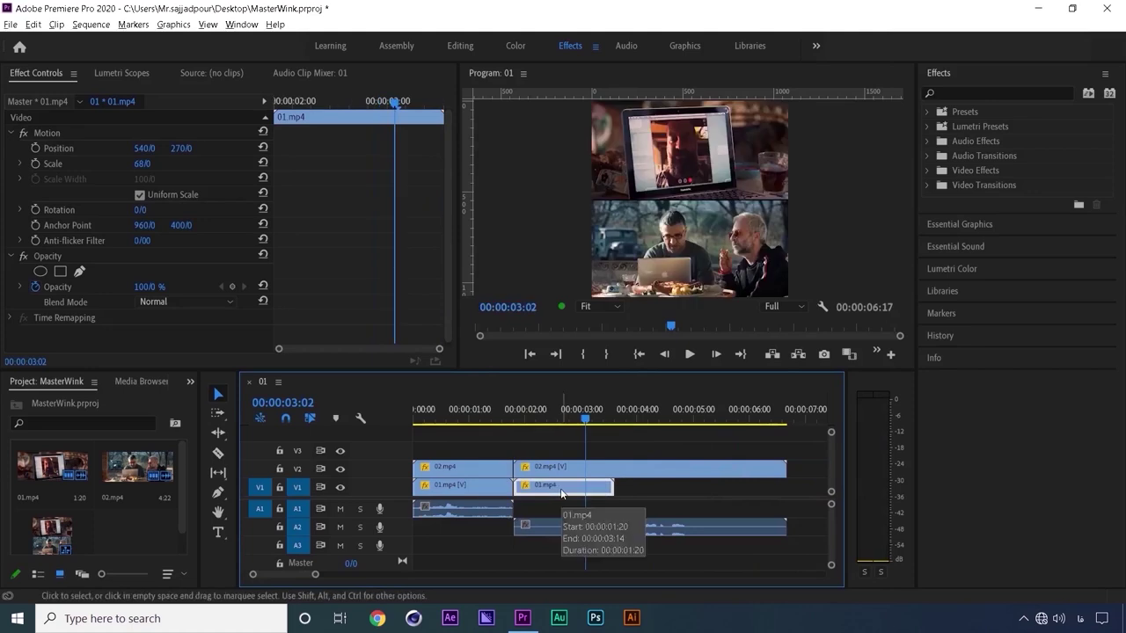
left_click_drag(561, 493, 730, 502)
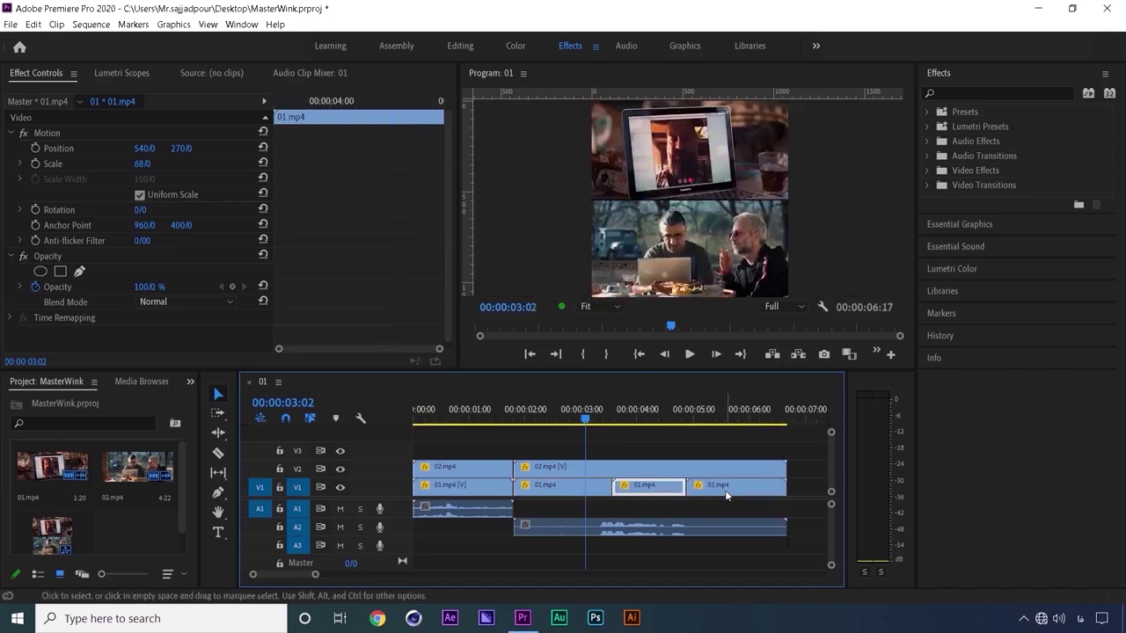
left_click(708, 510)
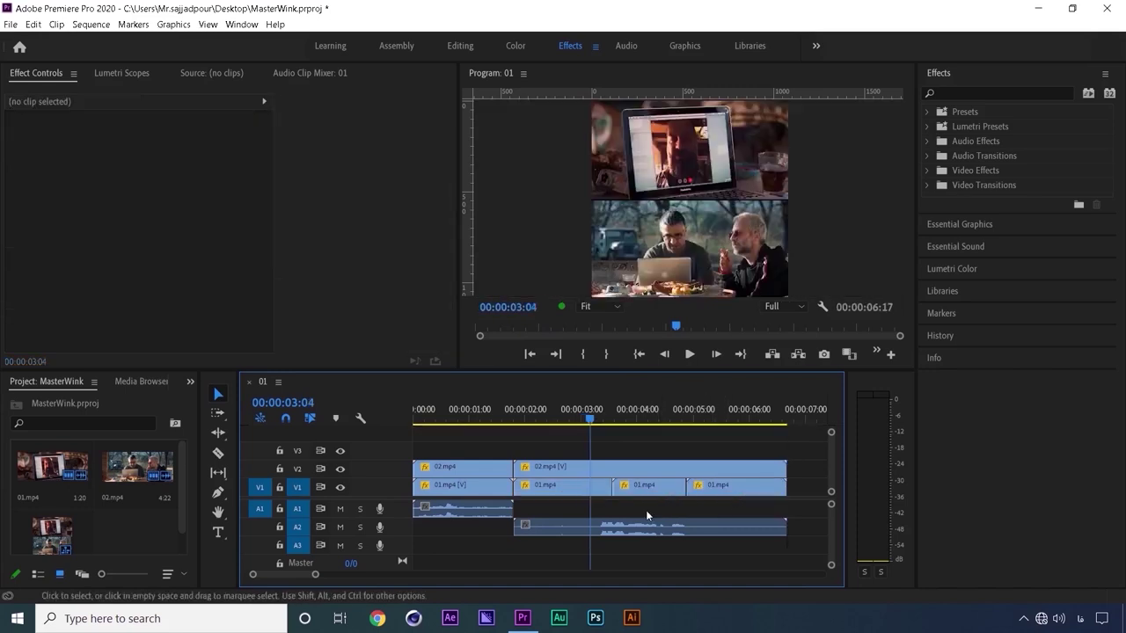
Move the 02.mp4 audio from track A2 up to A1, following the 01.mp4 audio
left_click_drag(653, 519, 654, 509)
left_click(672, 527)
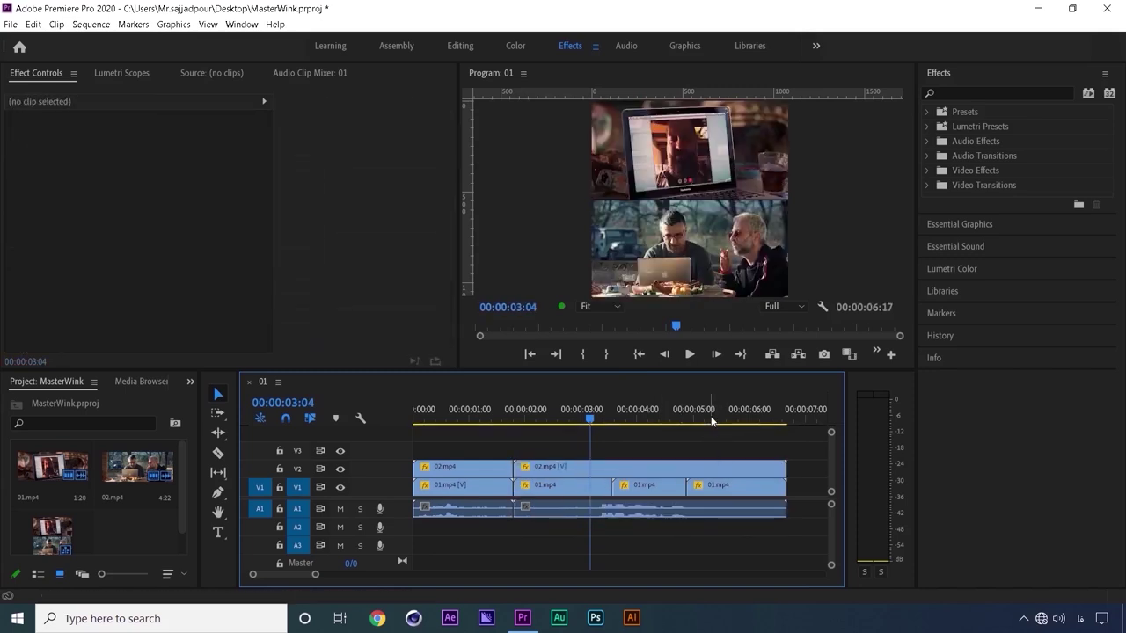
Select the final clips on V2, V1 and A1 and split them at 00:00:06:03
left_click_drag(714, 415, 769, 513)
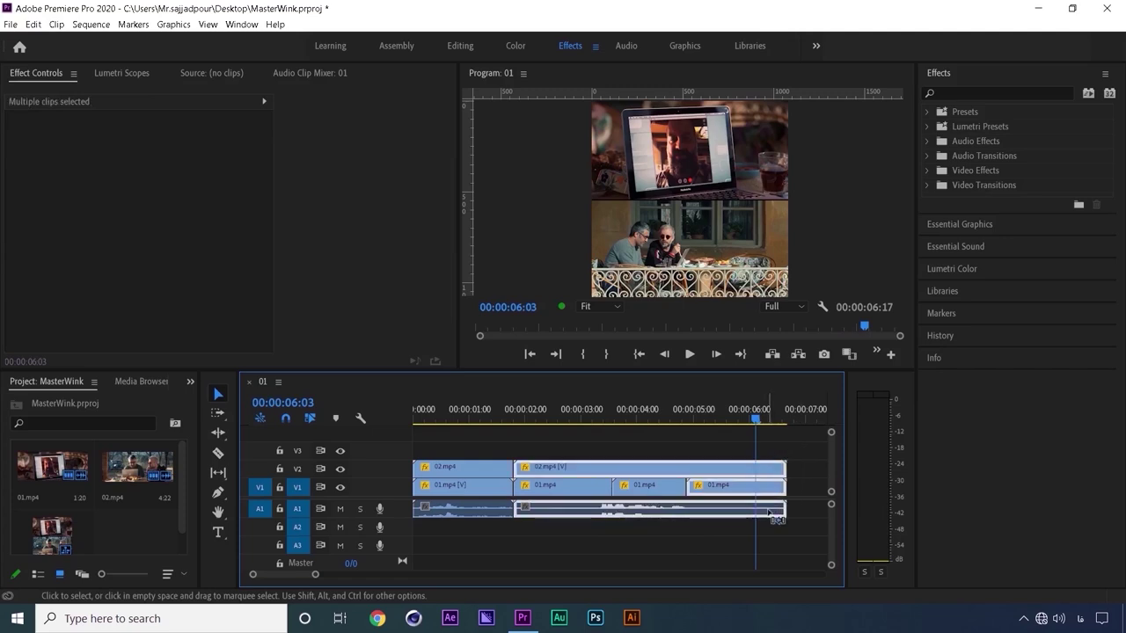
key("ctrl+k")
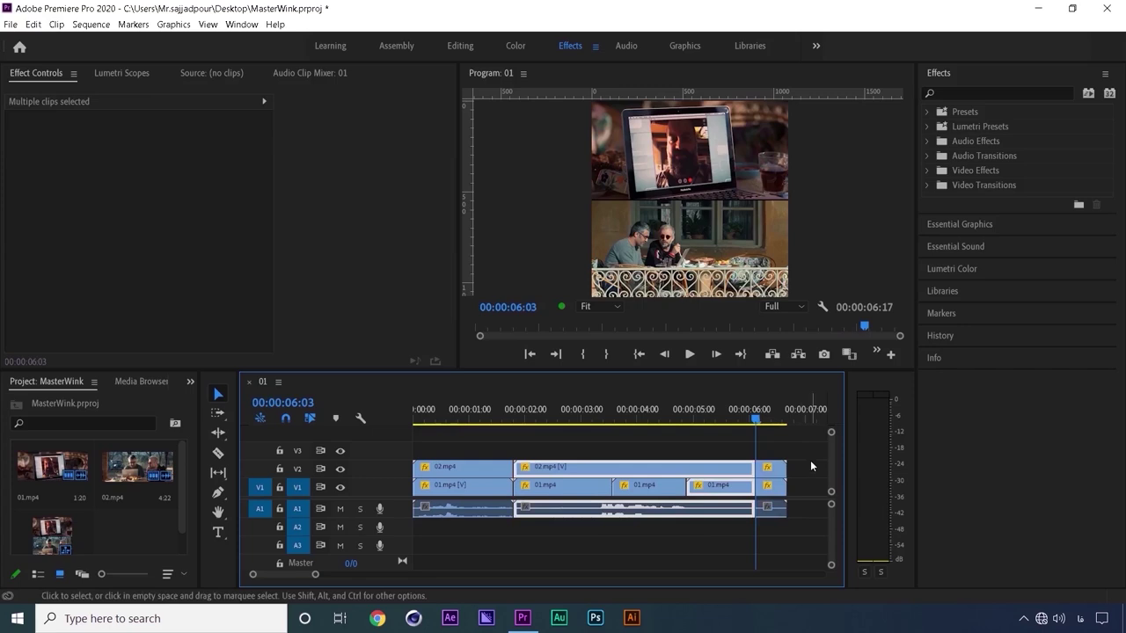
Delete the leftover clip pieces after 00:00:06:03 and nest all remaining video and audio clips into a sequence named MasterWink
left_click_drag(810, 459, 767, 518)
key("Delete")
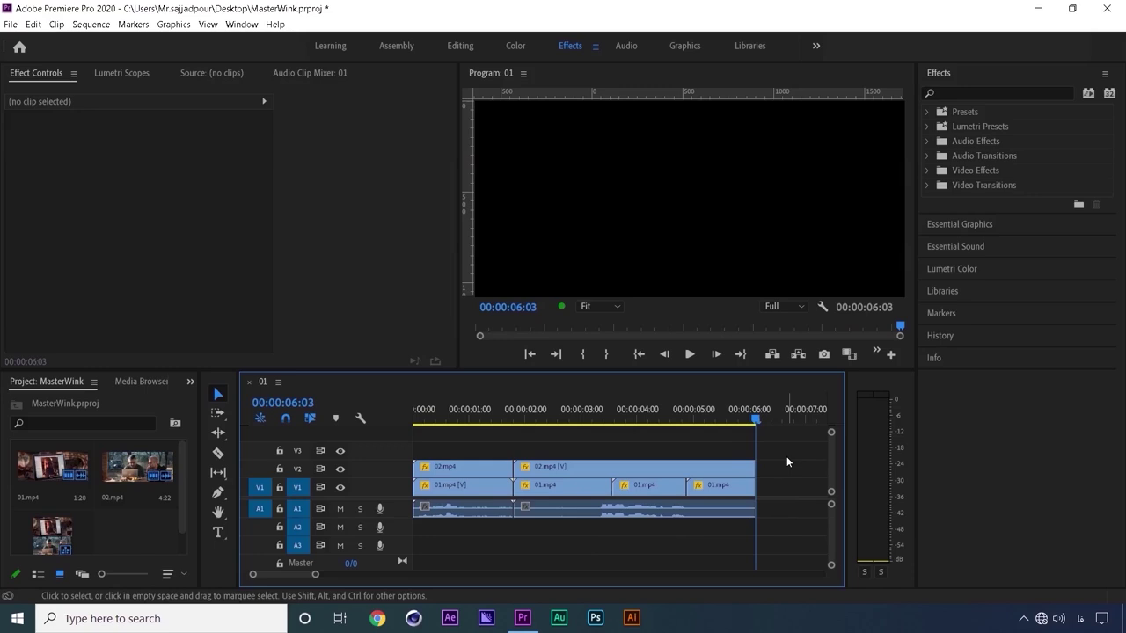
left_click_drag(786, 457, 467, 532)
right_click(467, 481)
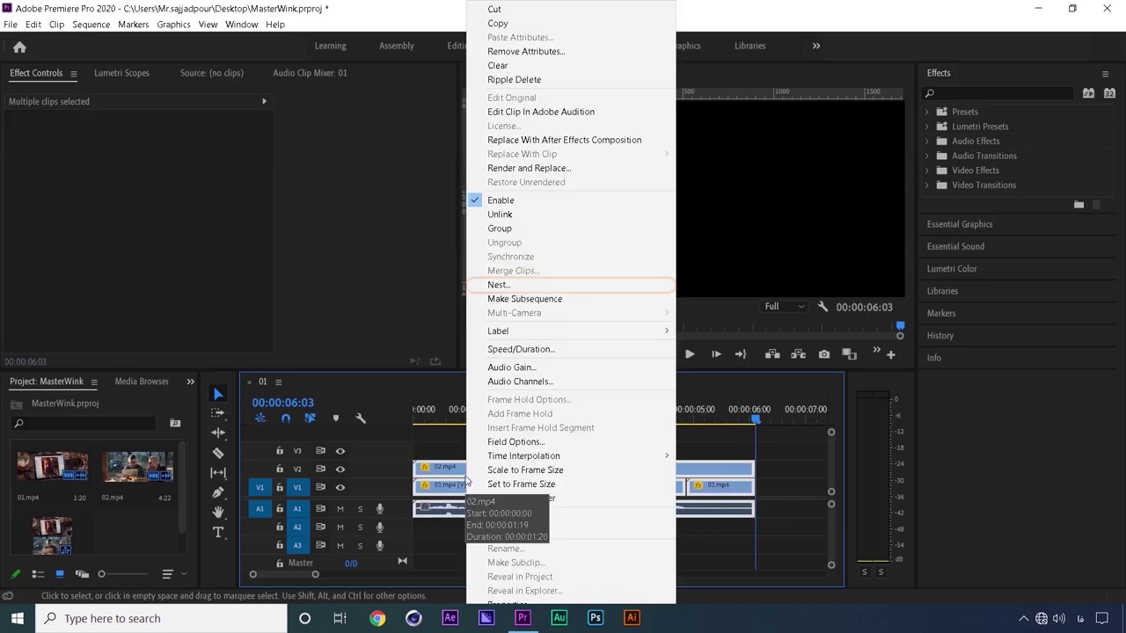
left_click(506, 286)
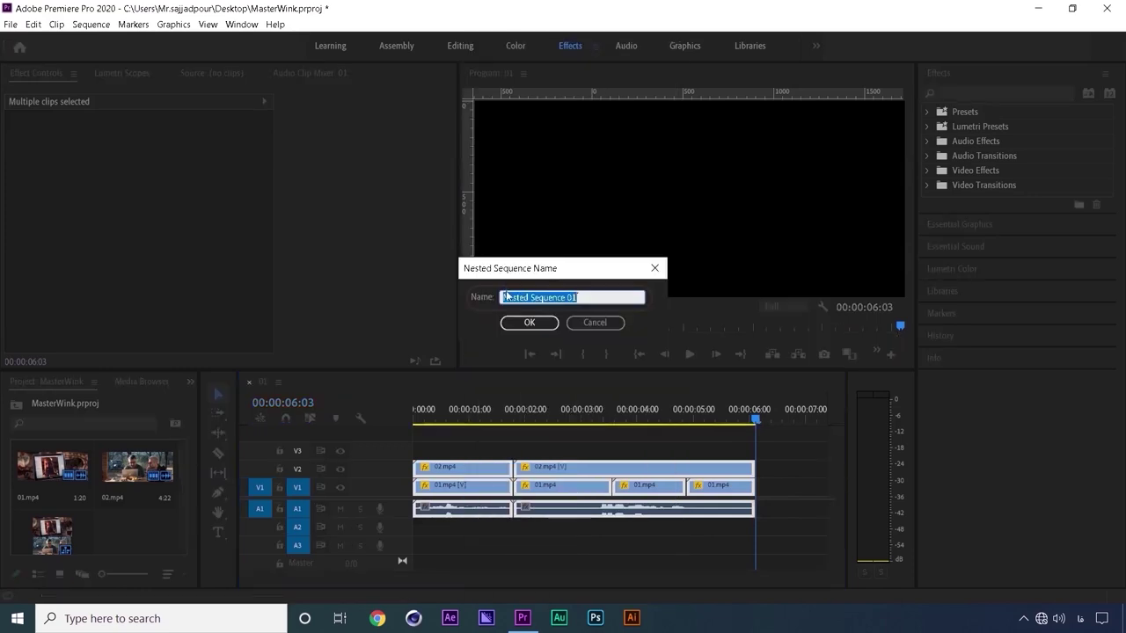
type("MasterWink")
left_click(545, 325)
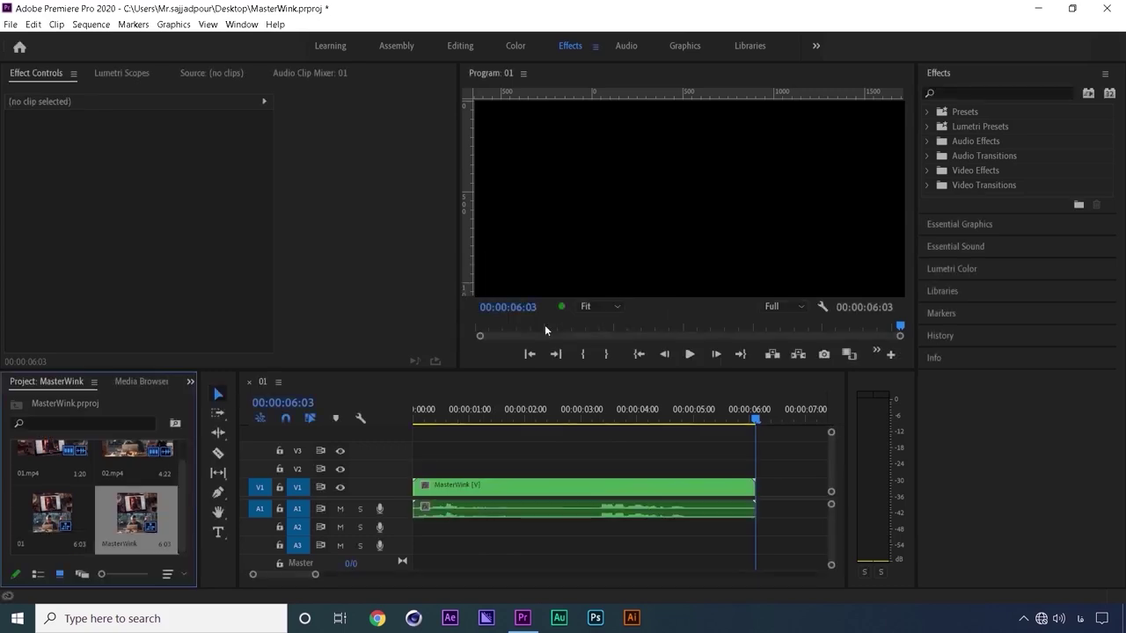
Play sequence 01 from its beginning to review the nested split-screen edit
left_click(712, 452)
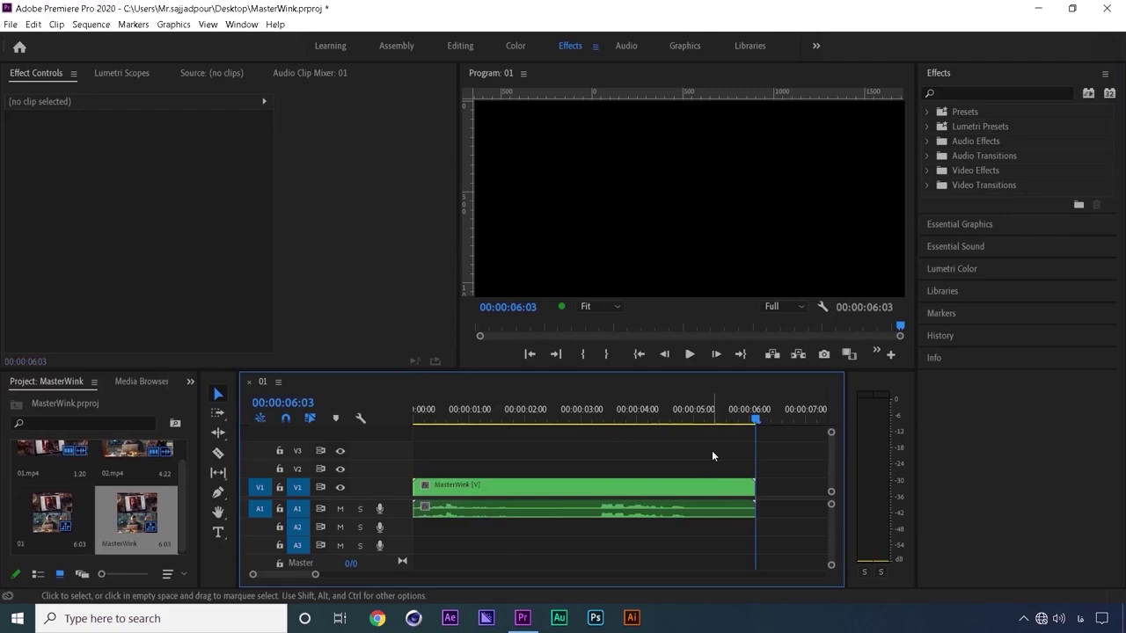
key("Home")
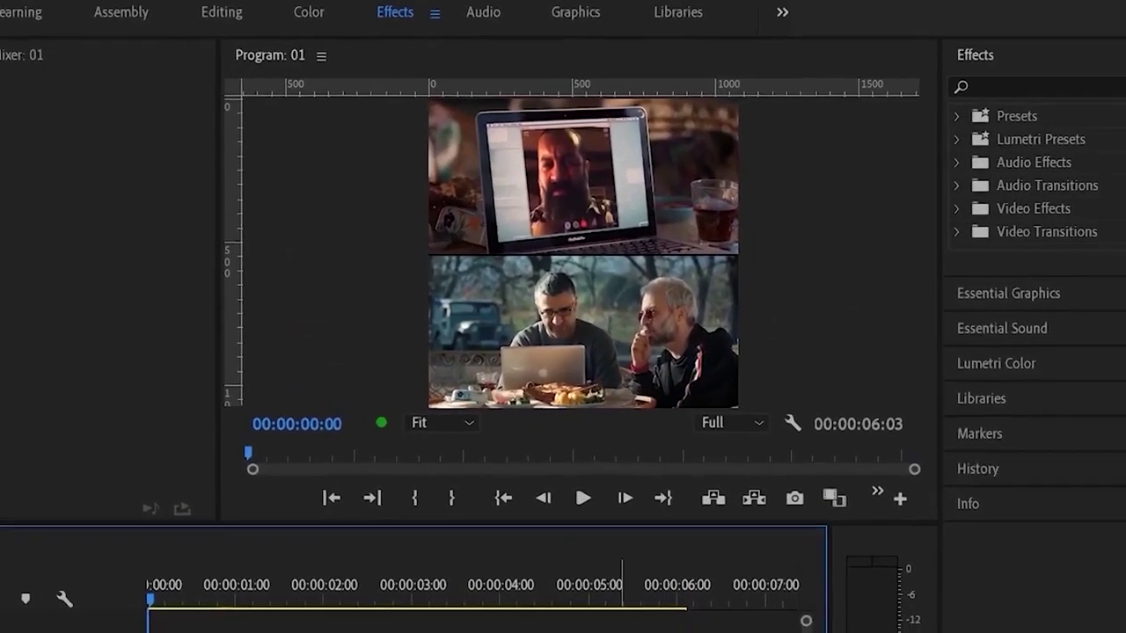
key("space")
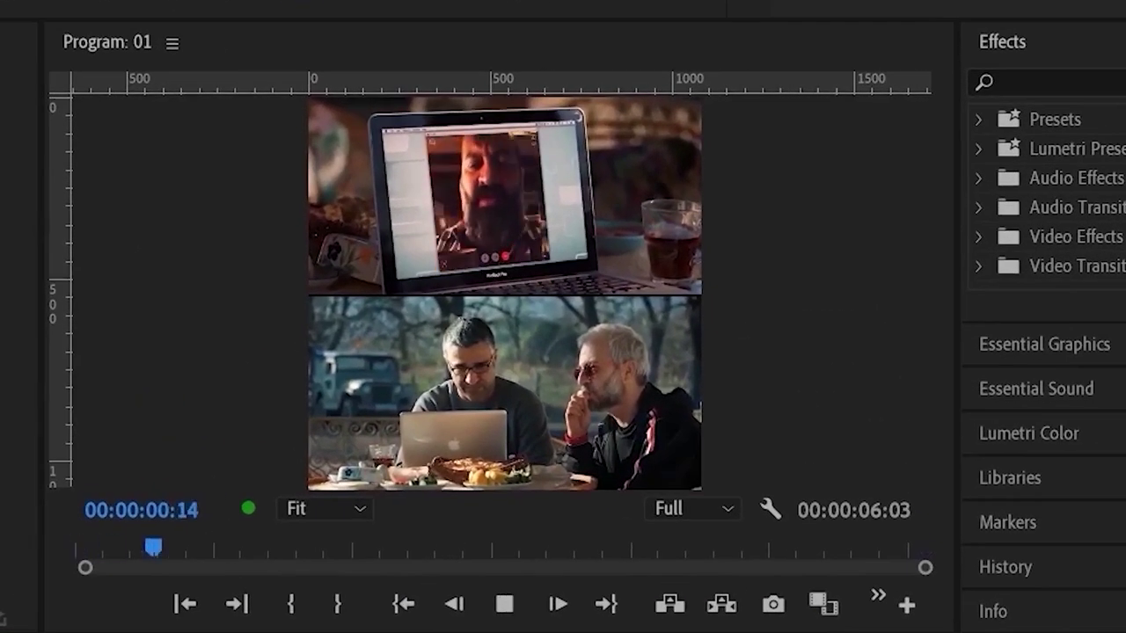